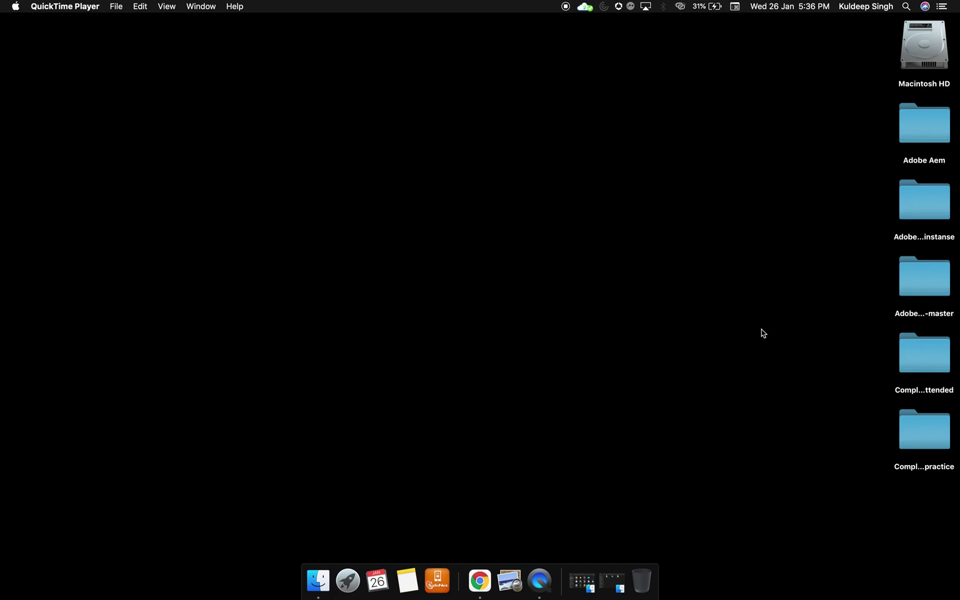
Open the Adobe AEM author instanse desktop folder and select cq5-author-4502.jar
double_click(933, 205)
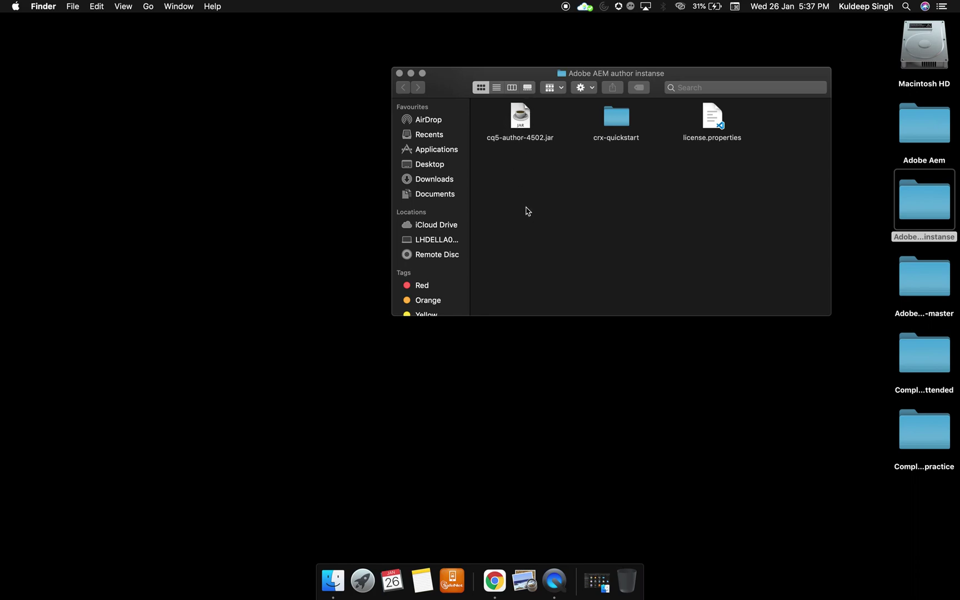
click(524, 121)
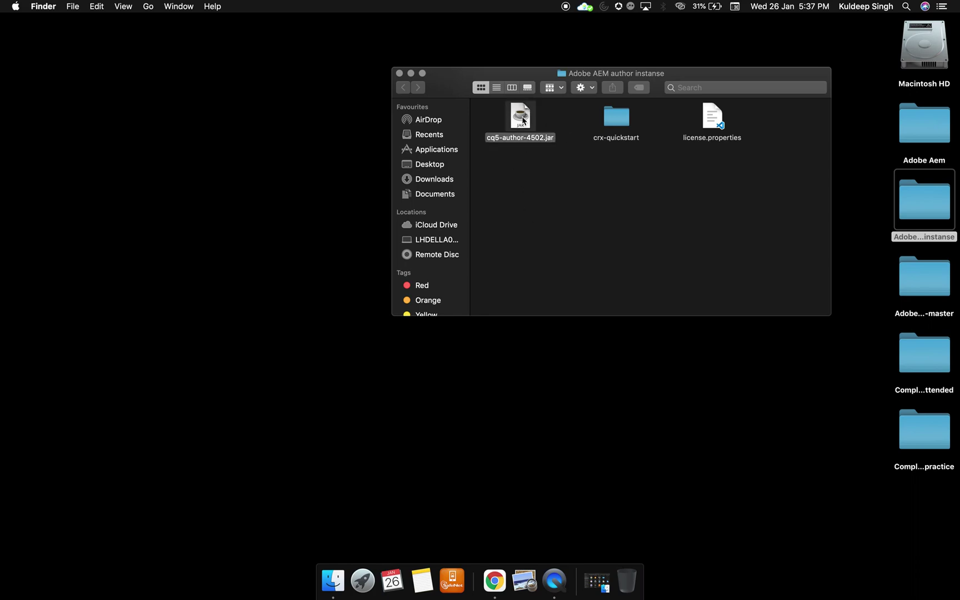
Launch cq5-author-4502.jar and move the Quickstart window aside while port 4502 starts
double_click(522, 120)
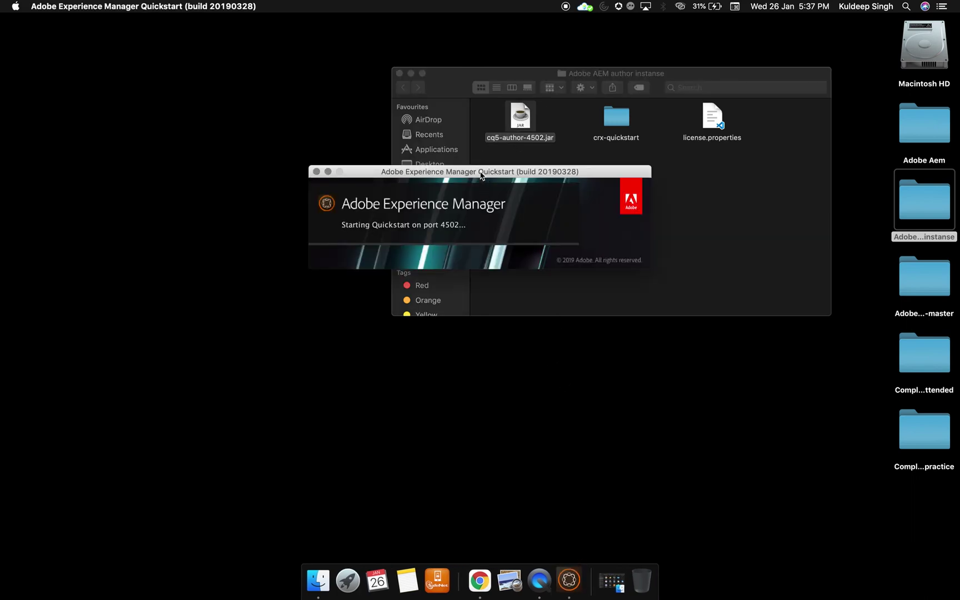
drag(480, 175, 505, 371)
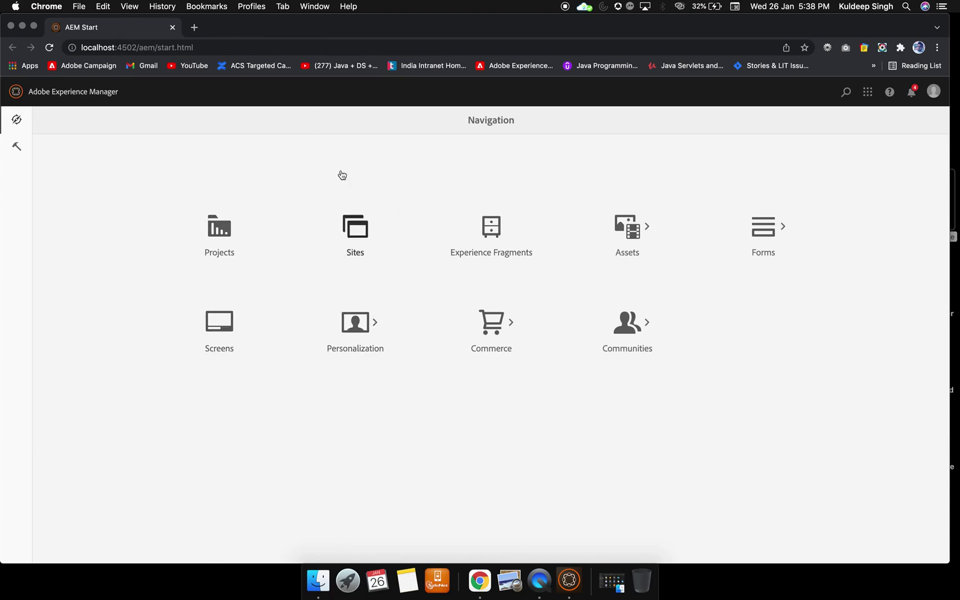
Minimize the Chrome AEM start page and close the author folder window
click(23, 26)
click(551, 223)
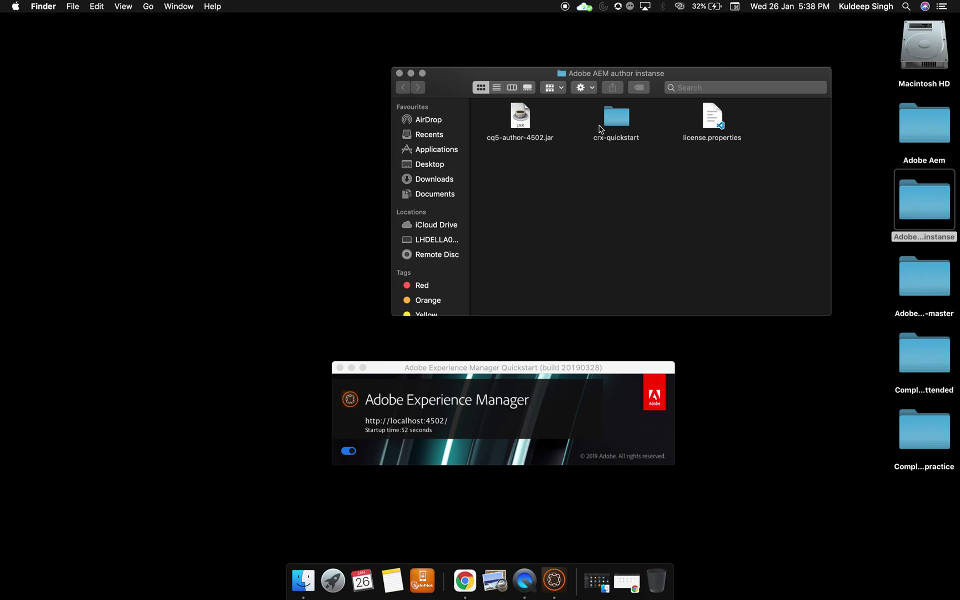
click(400, 73)
Copy the Adobe AEM author instanse folder and paste a duplicate onto the desktop
right_click(948, 222)
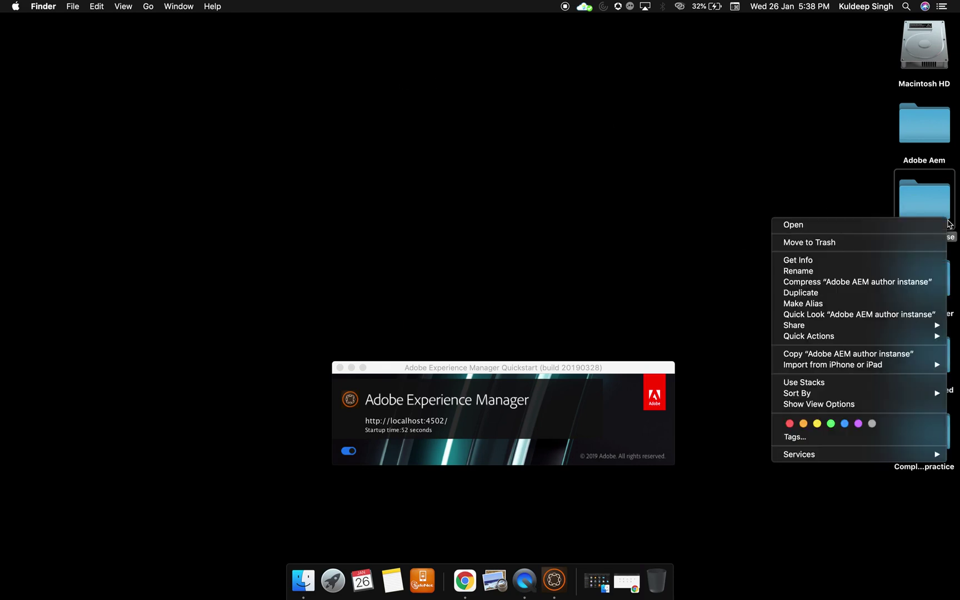
click(823, 358)
right_click(741, 200)
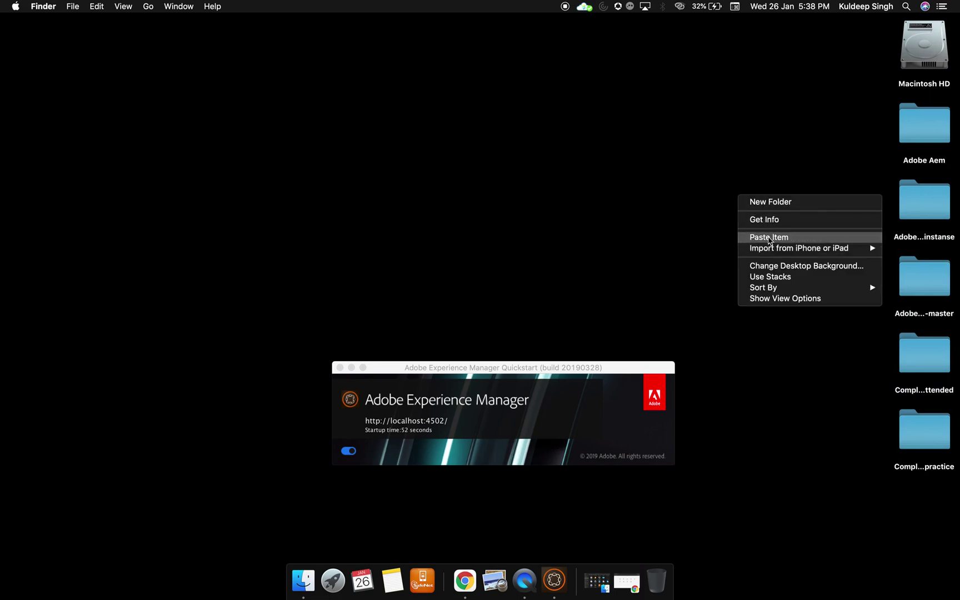
click(769, 239)
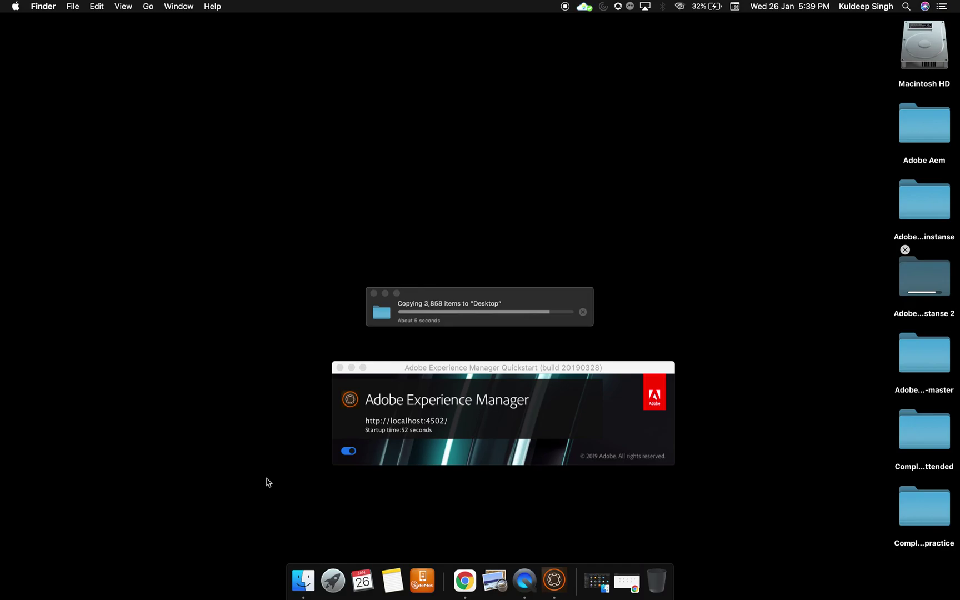
key(F4)
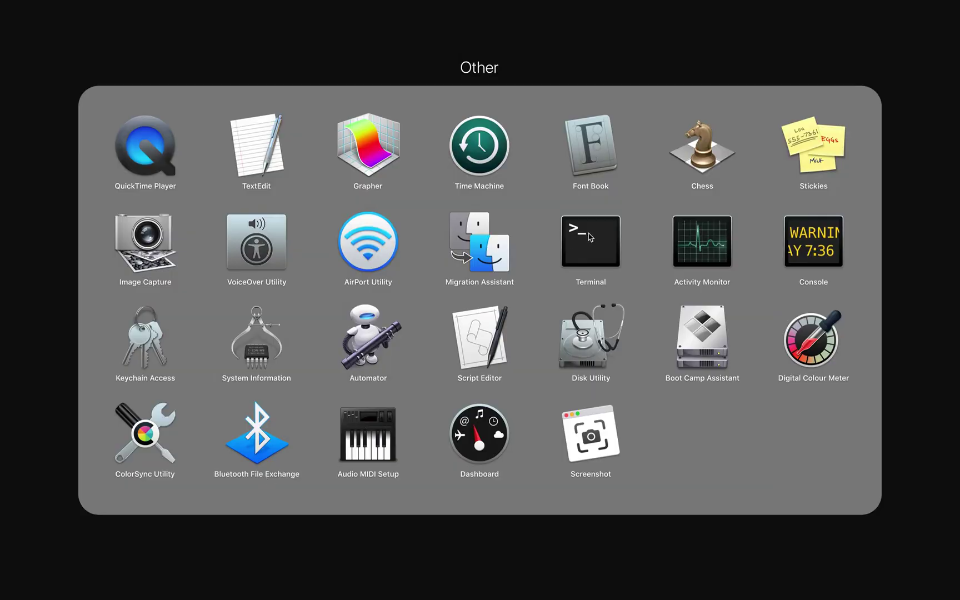
Run java -version in Terminal, confirm OpenJDK 11.0.11, and minimize the window
click(590, 236)
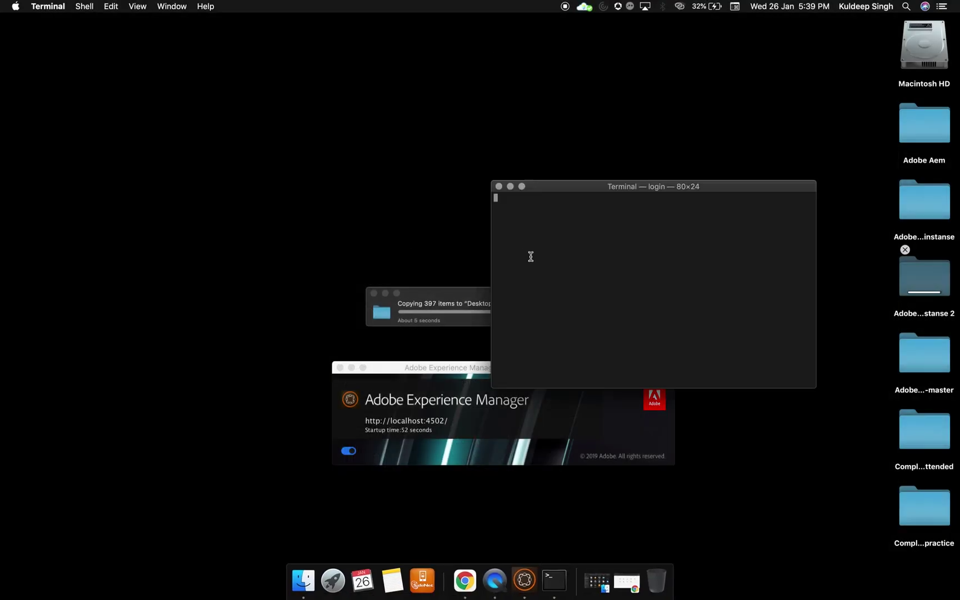
text(java -)
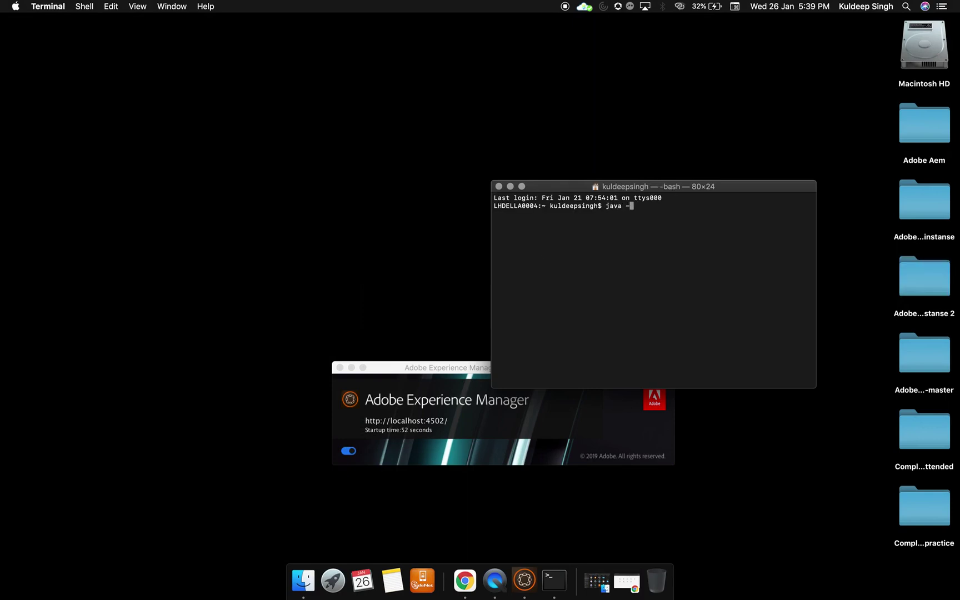
text(version)
key(Return)
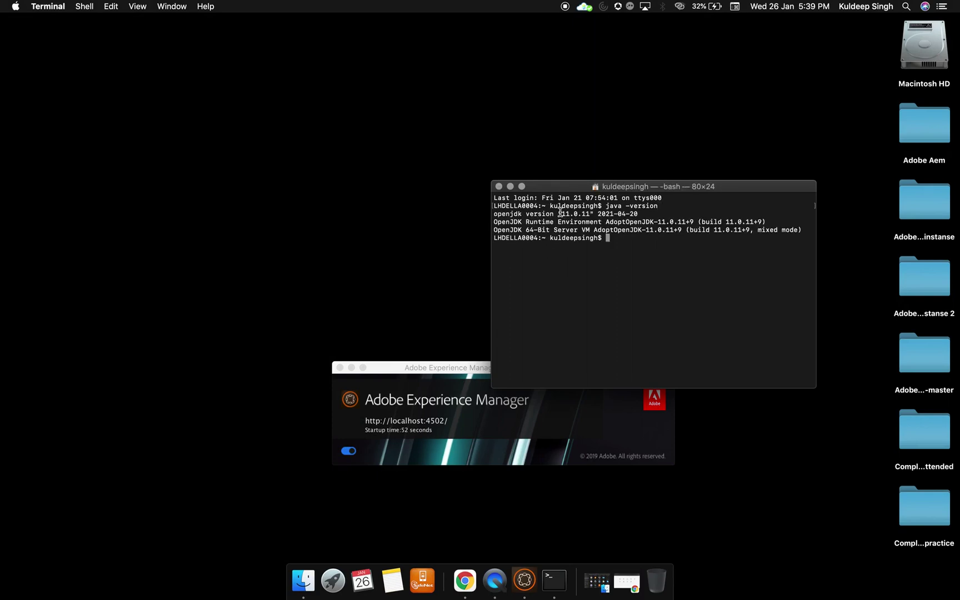
drag(559, 212, 646, 244)
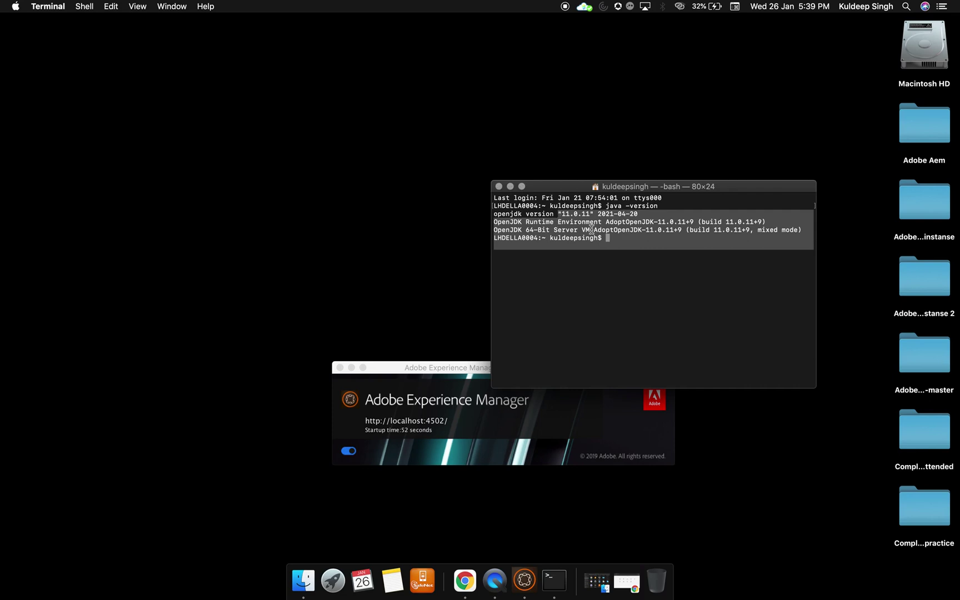
click(632, 268)
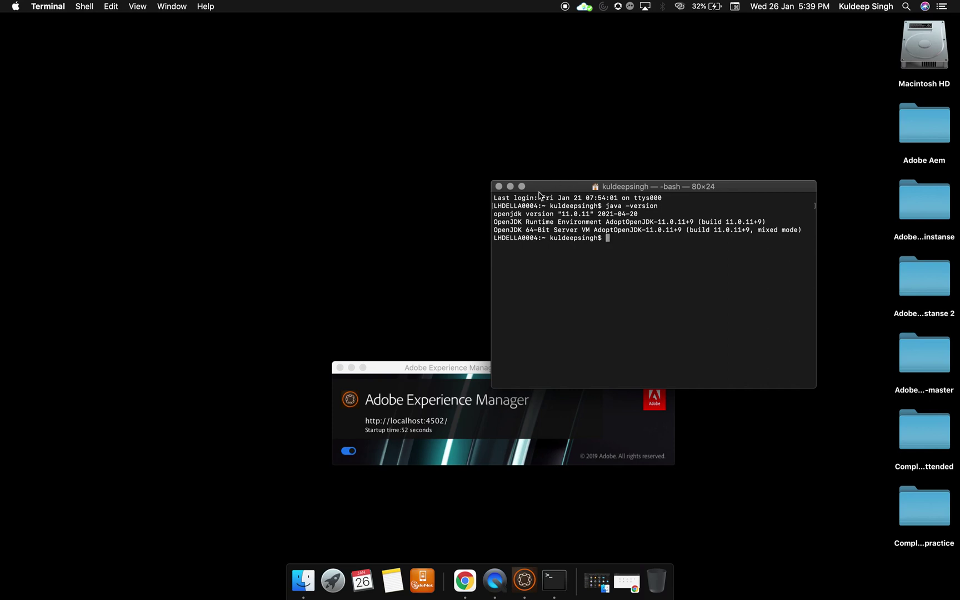
click(511, 187)
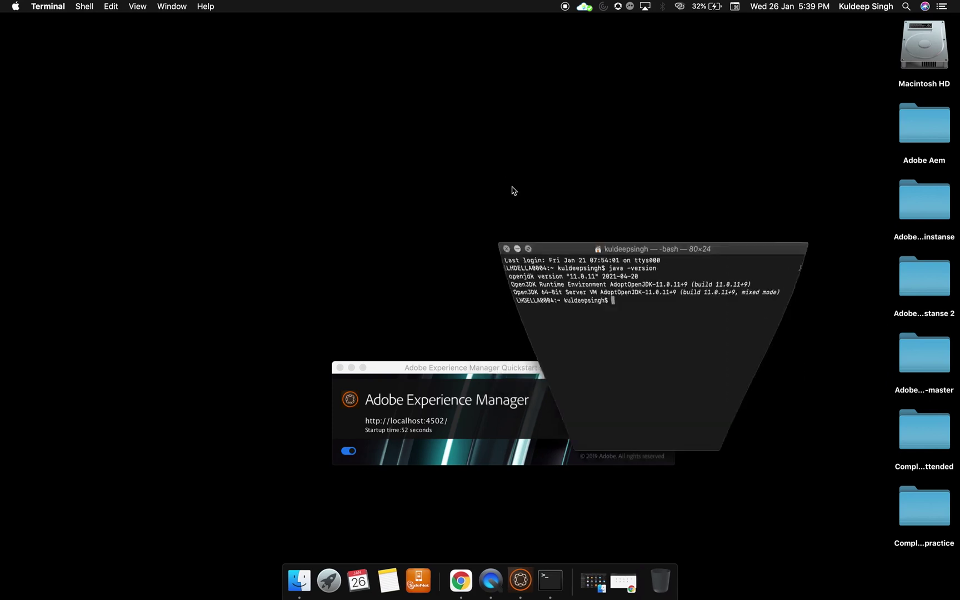
Rename the copied 'author instanse 2' desktop folder to 'Adobe AEM publish instanse'
click(800, 305)
click(928, 300)
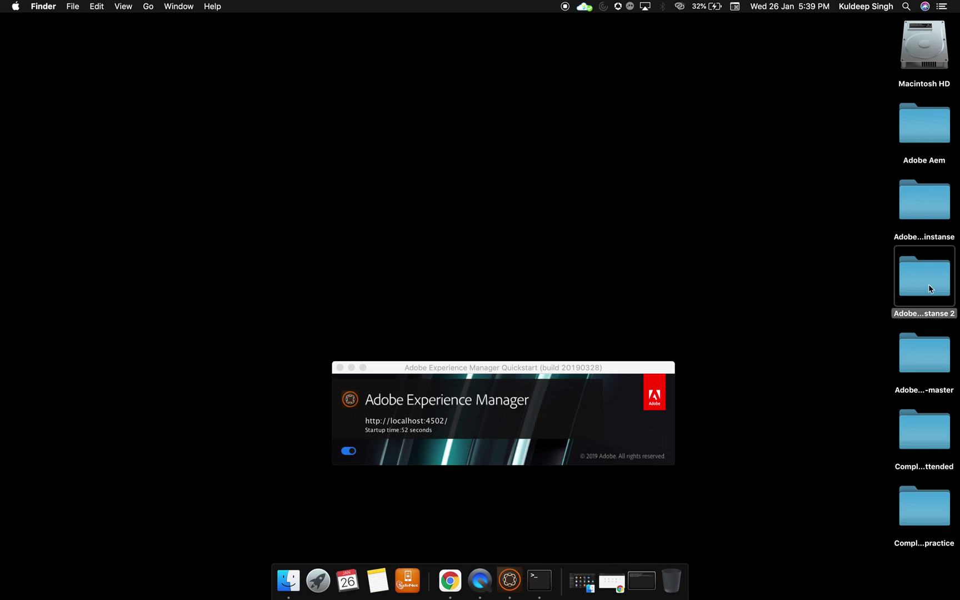
click(938, 318)
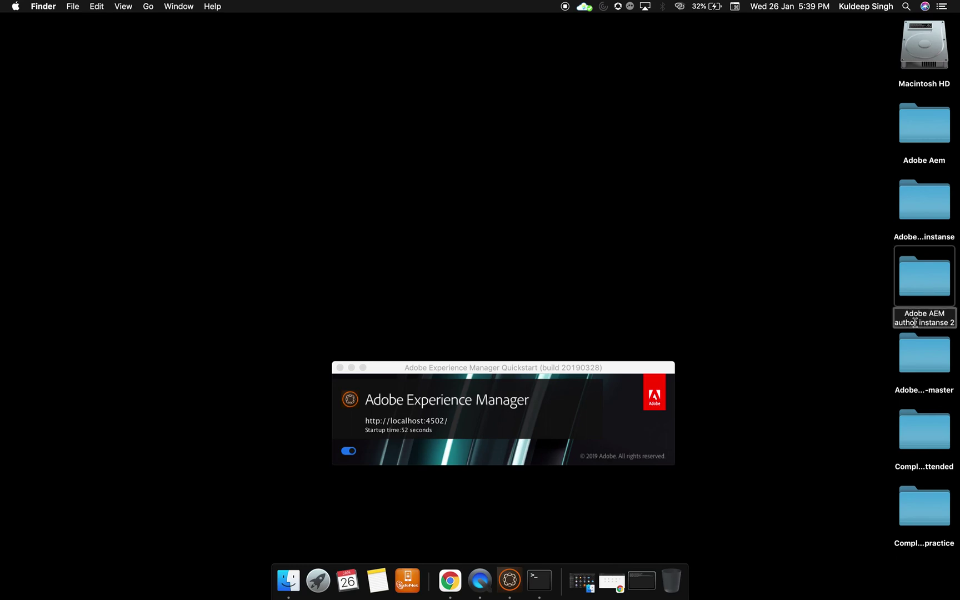
key(BackSpace)
key(BackSpace)
key(BackSpace)
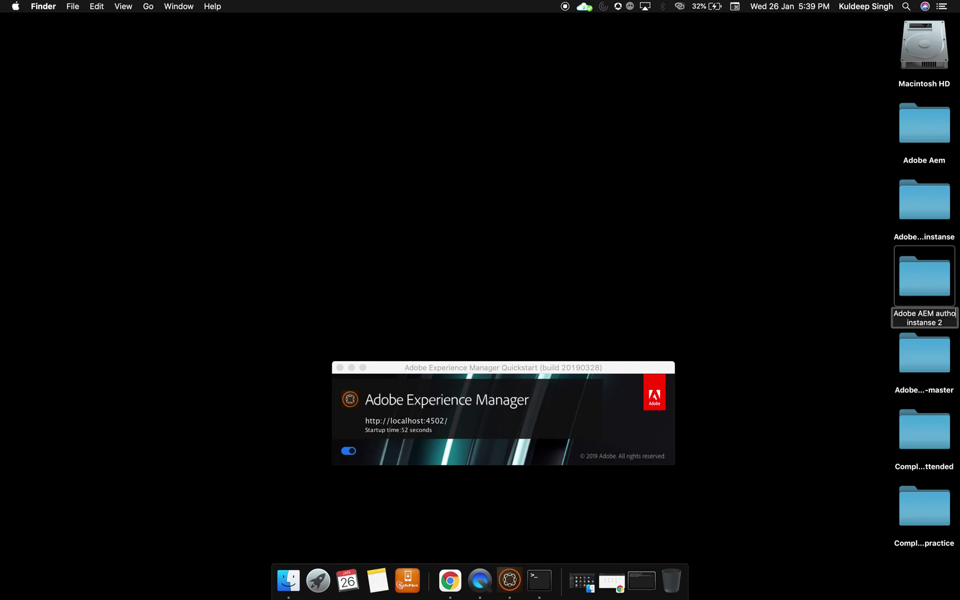
text(publish)
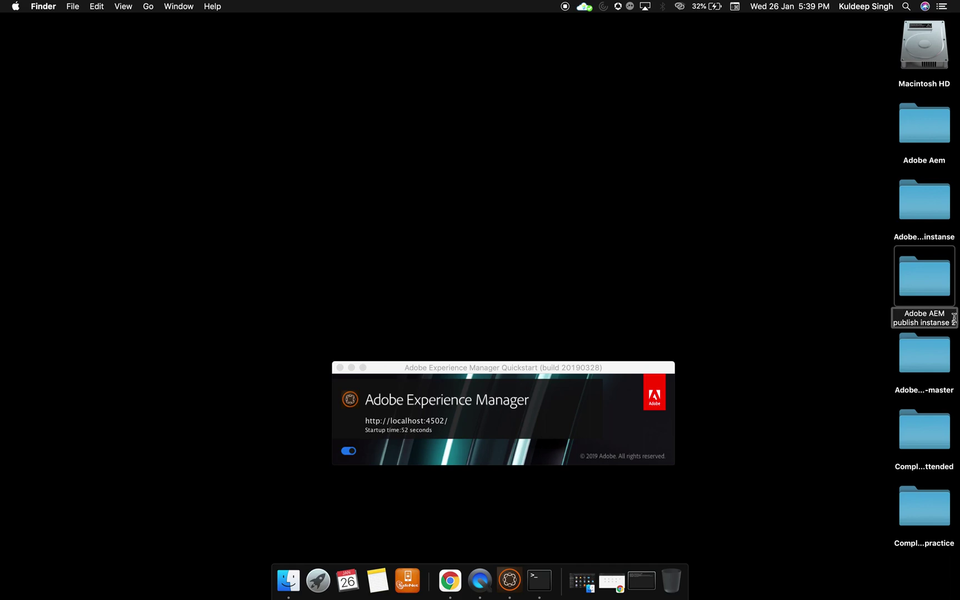
key(Return)
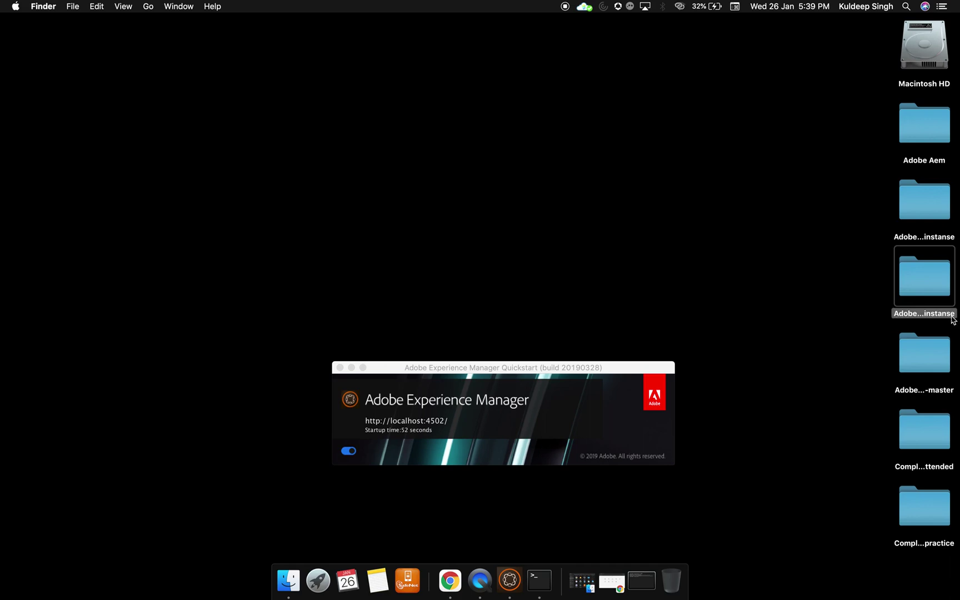
In the publish folder, rename cq5-author-4502.jar to cq5-publish-4503.jar and launch it
double_click(931, 285)
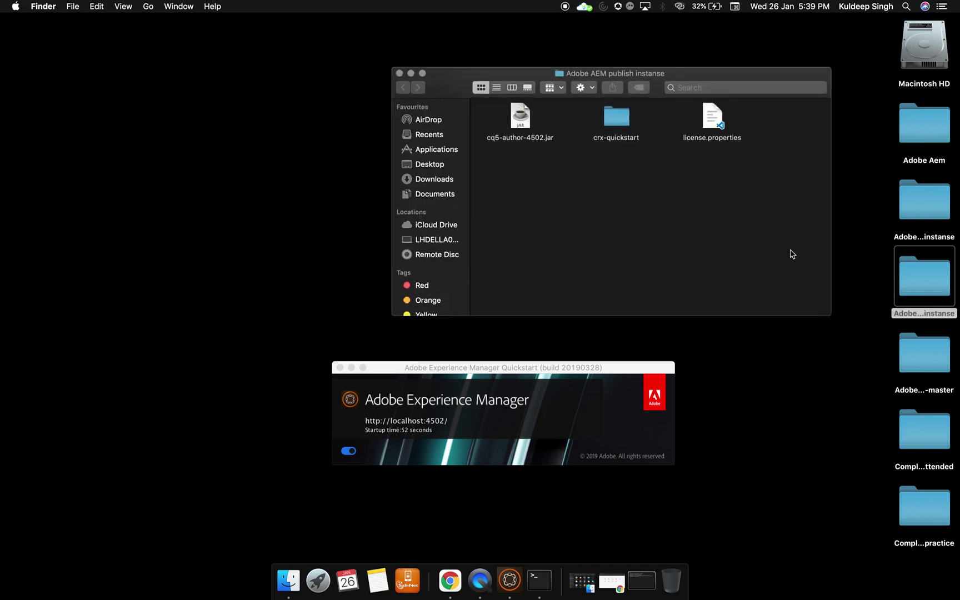
click(513, 139)
click(509, 140)
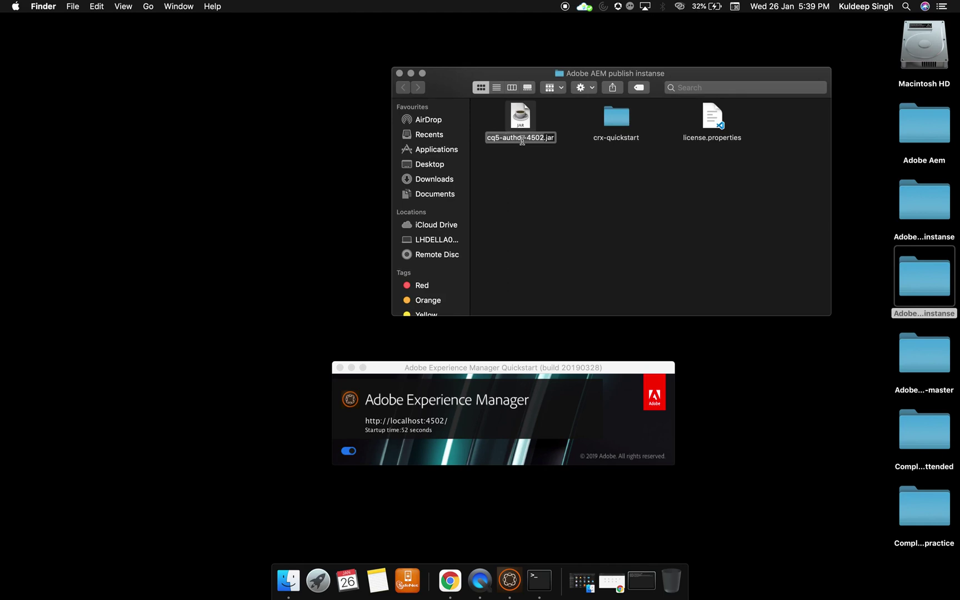
click(522, 140)
key(BackSpace)
key(BackSpace)
key(BackSpace)
key(BackSpace)
key(BackSpace)
key(BackSpace)
text(publish)
key(BackSpace)
text(3)
click(578, 179)
click(519, 121)
drag(518, 121, 517, 109)
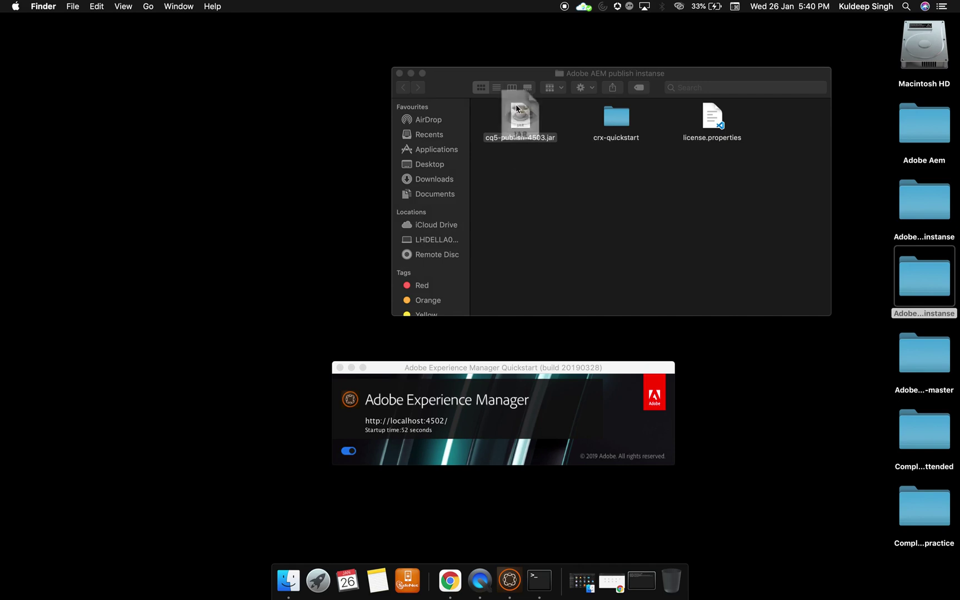